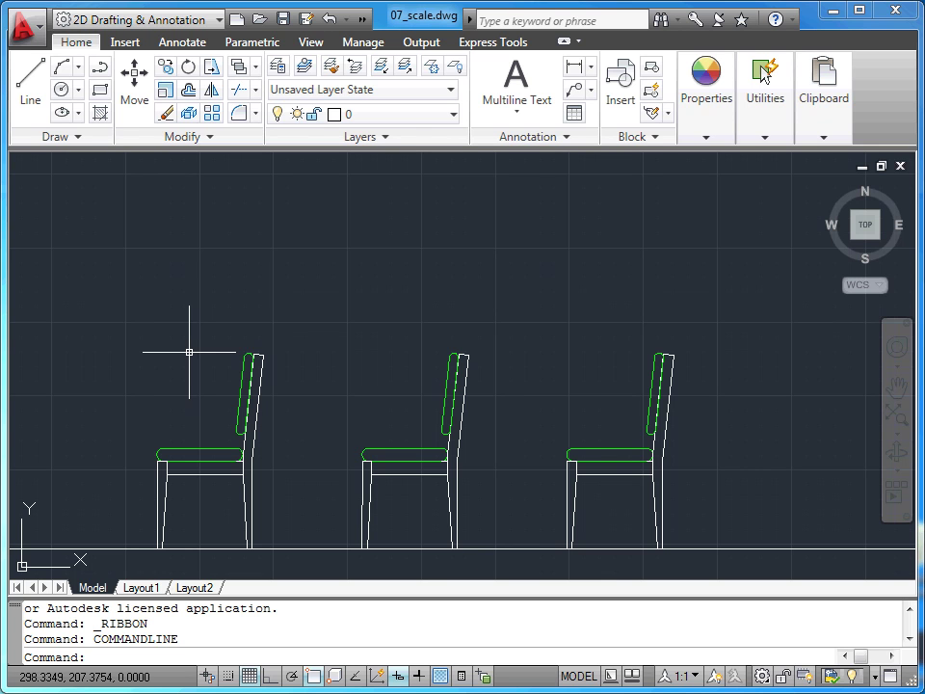
Scale the left chair by 0.5 about the foot of its back leg
{"action": "left_click", "coordinate": [166, 97]}
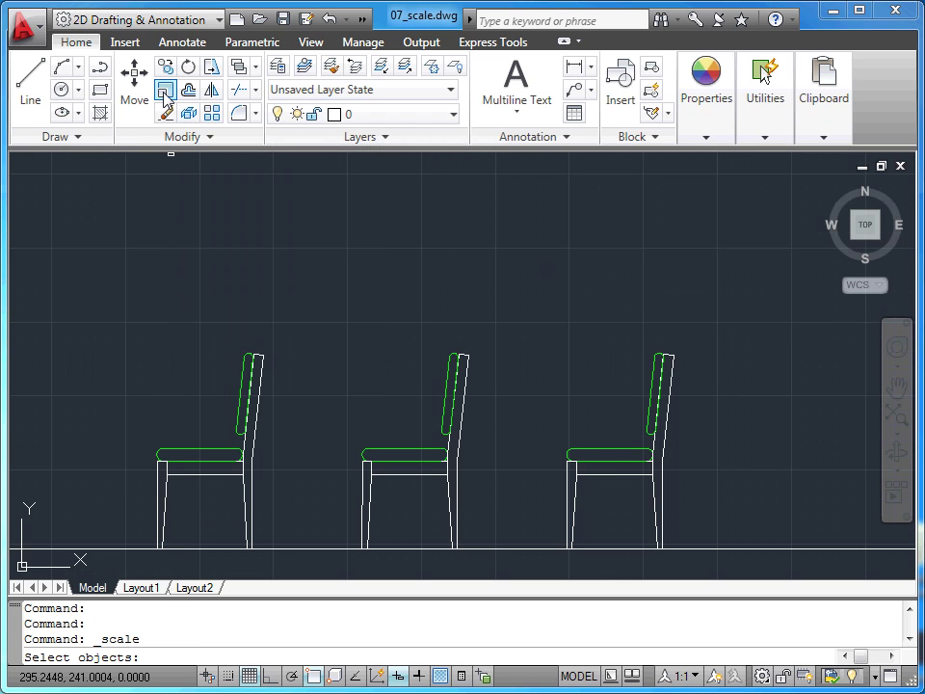
{"action": "left_click", "coordinate": [125, 321]}
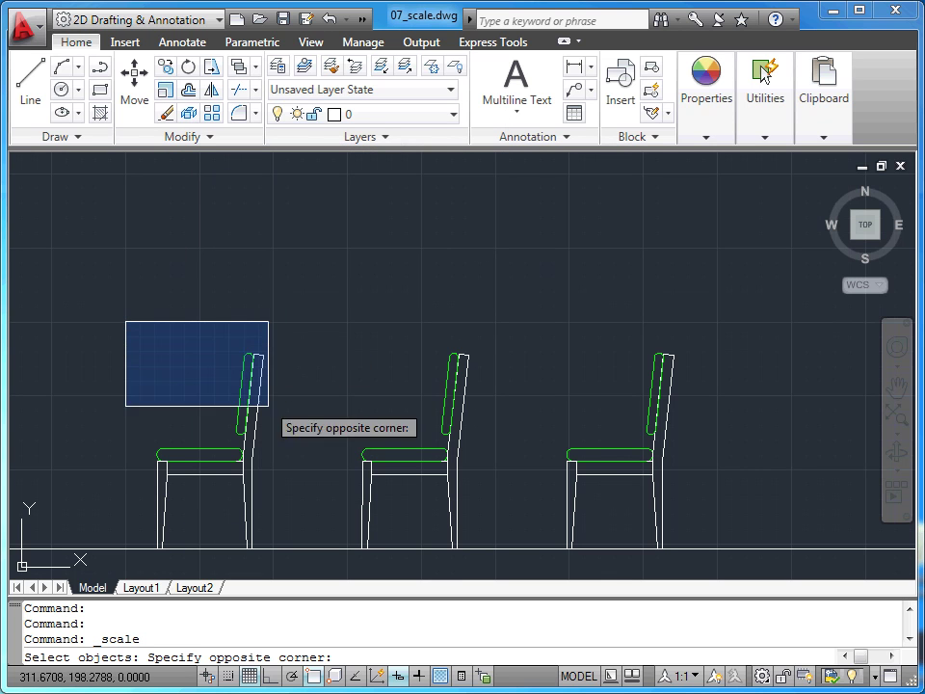
{"action": "left_click", "coordinate": [277, 557]}
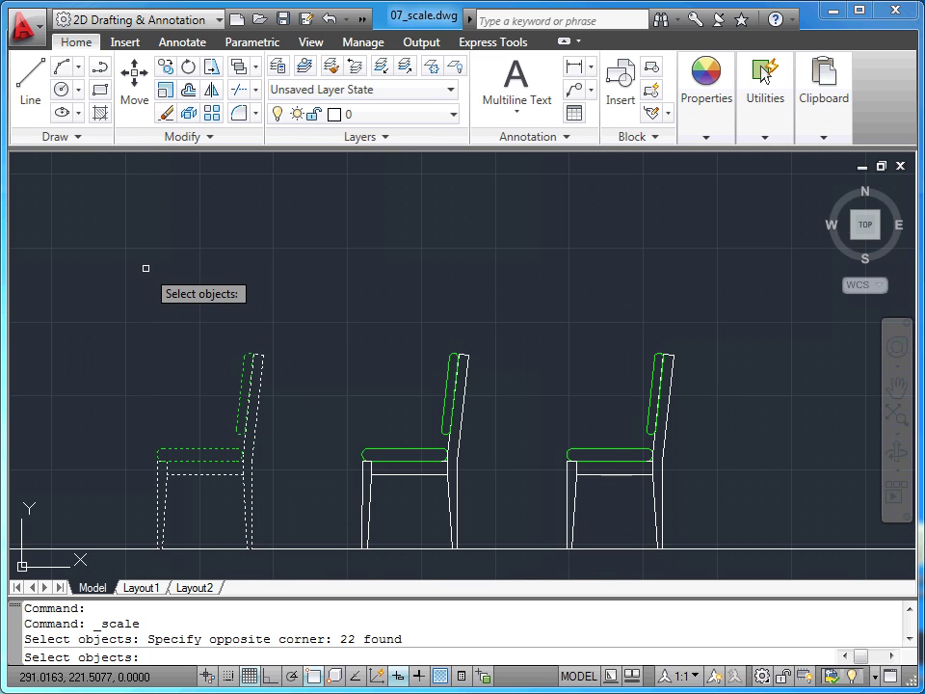
{"action": "key", "text": "Return"}
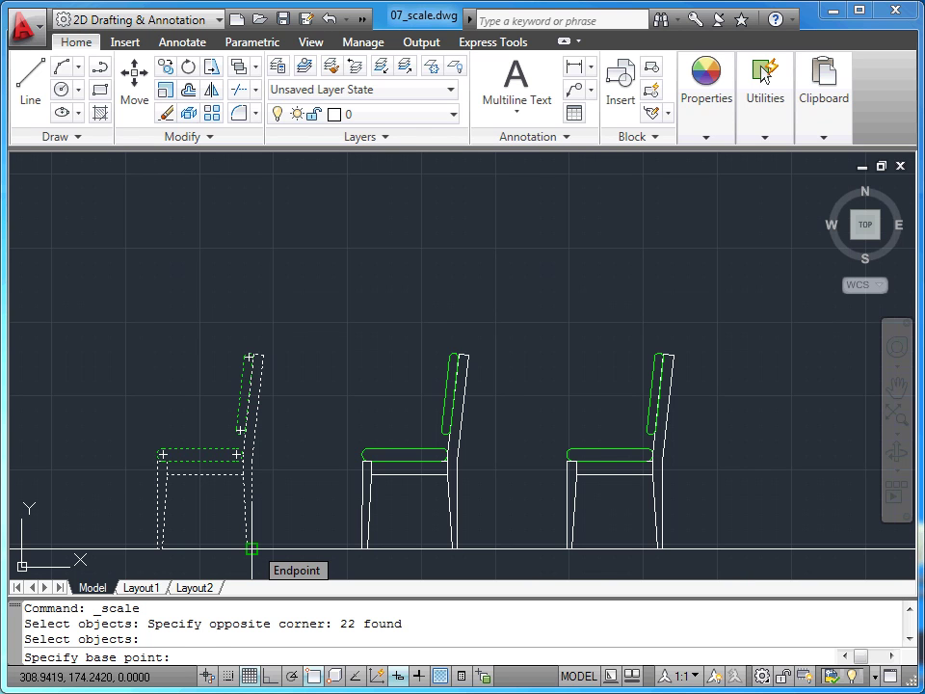
{"action": "left_click", "coordinate": [252, 549]}
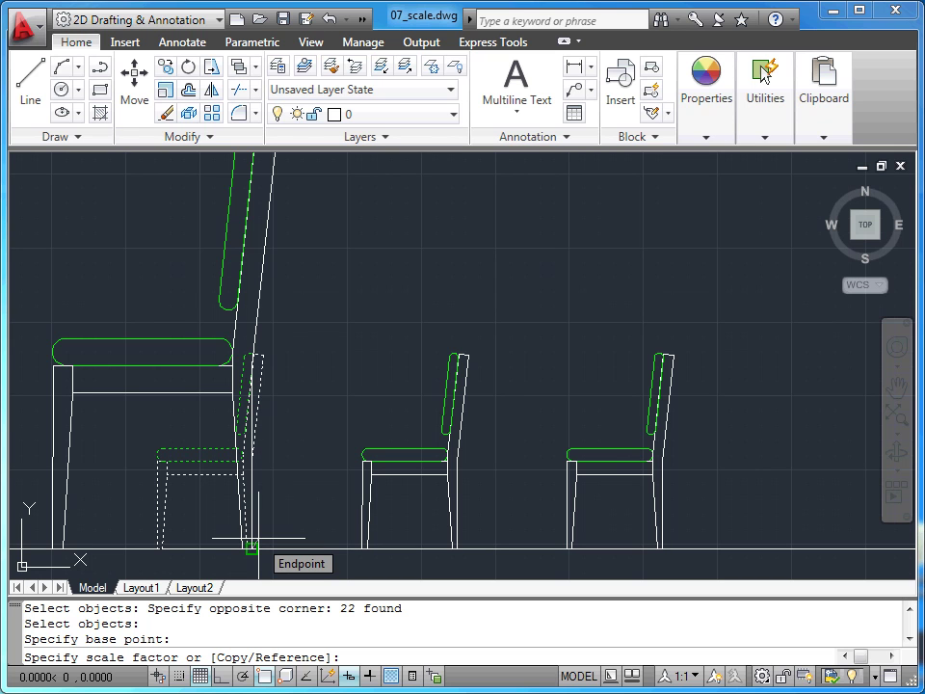
{"action": "type", "text": "0.5"}
{"action": "key", "text": "Return"}
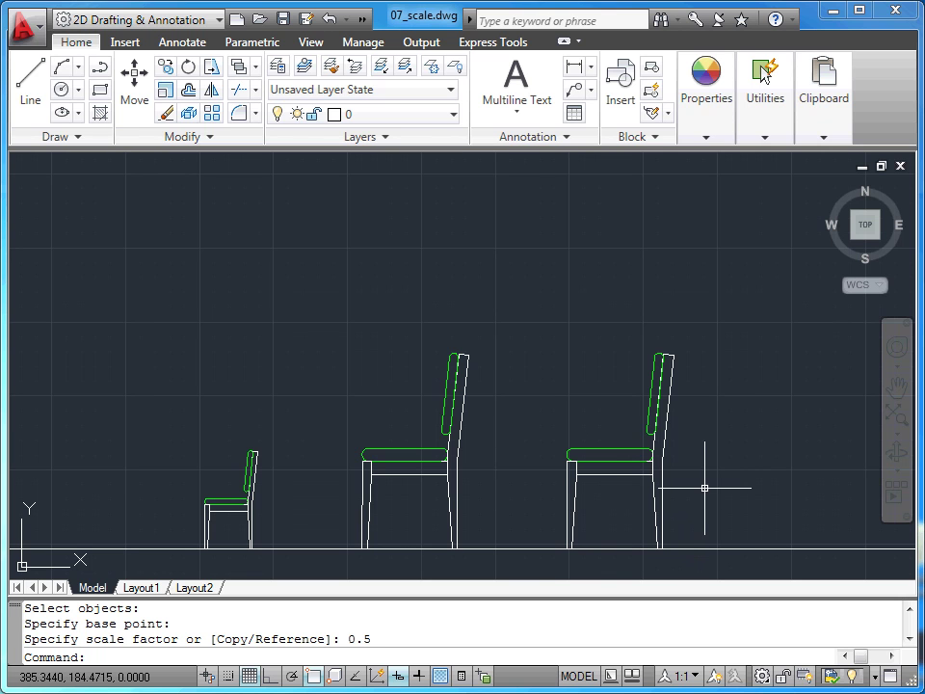
{"action": "key", "text": "Return"}
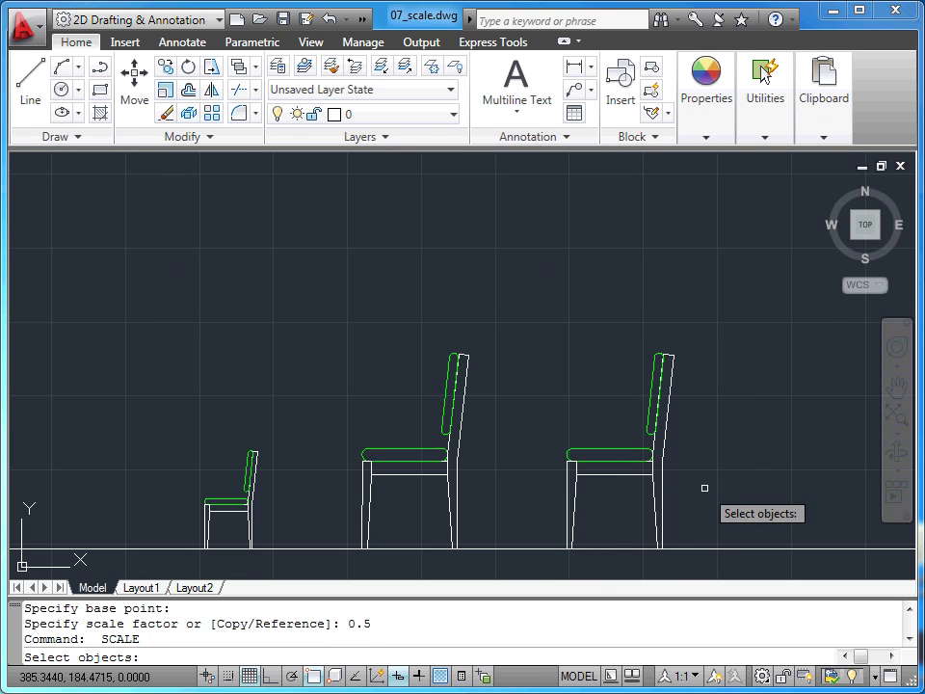
Scale the right chair by a factor of 2 about the foot of its front leg
{"action": "left_click", "coordinate": [530, 326]}
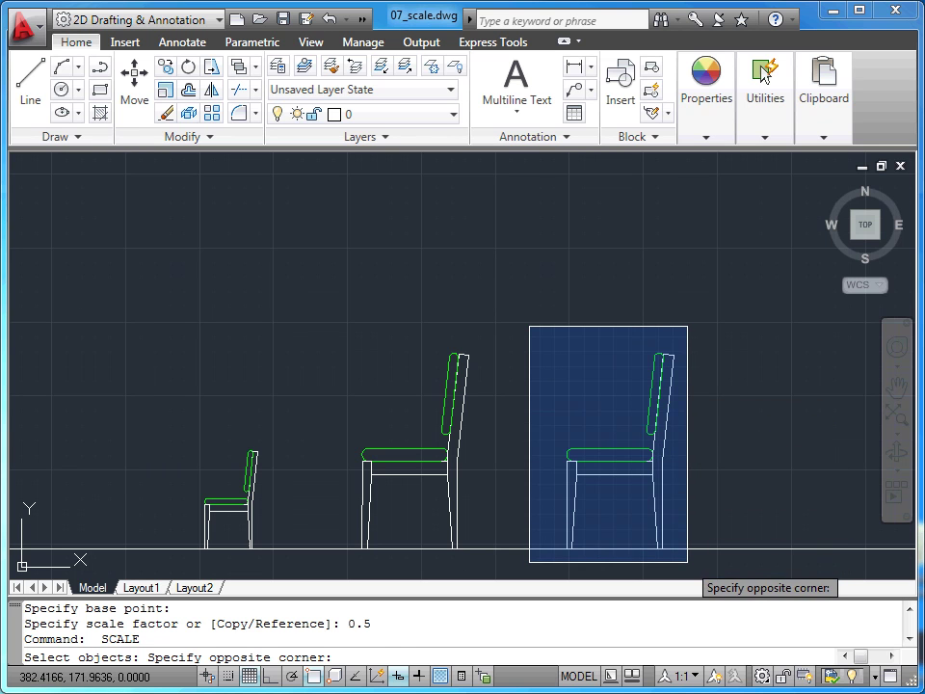
{"action": "left_click", "coordinate": [688, 561]}
{"action": "key", "text": "Return"}
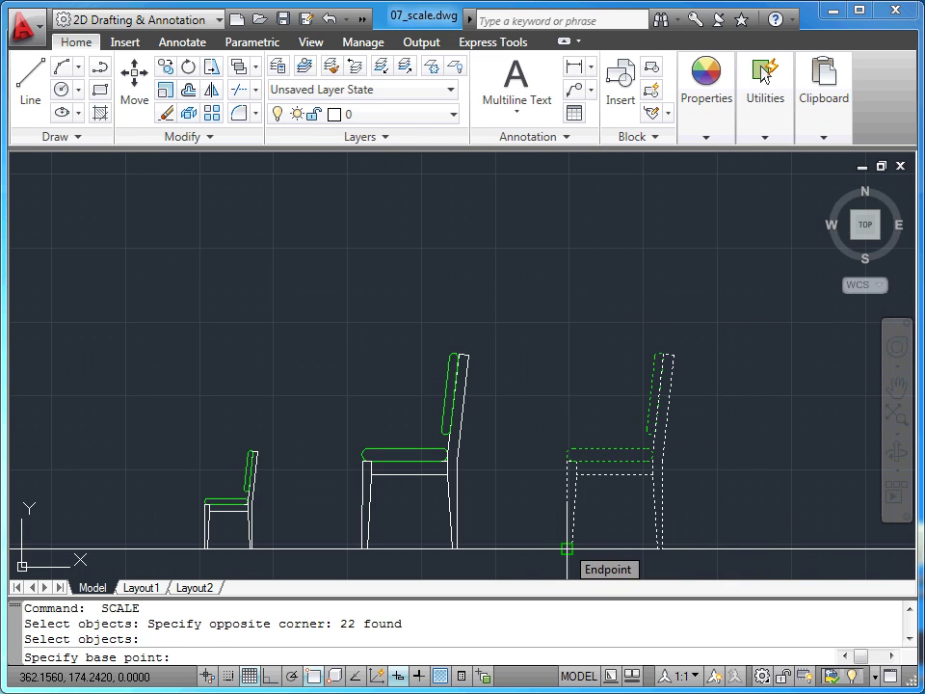
{"action": "left_click", "coordinate": [567, 548]}
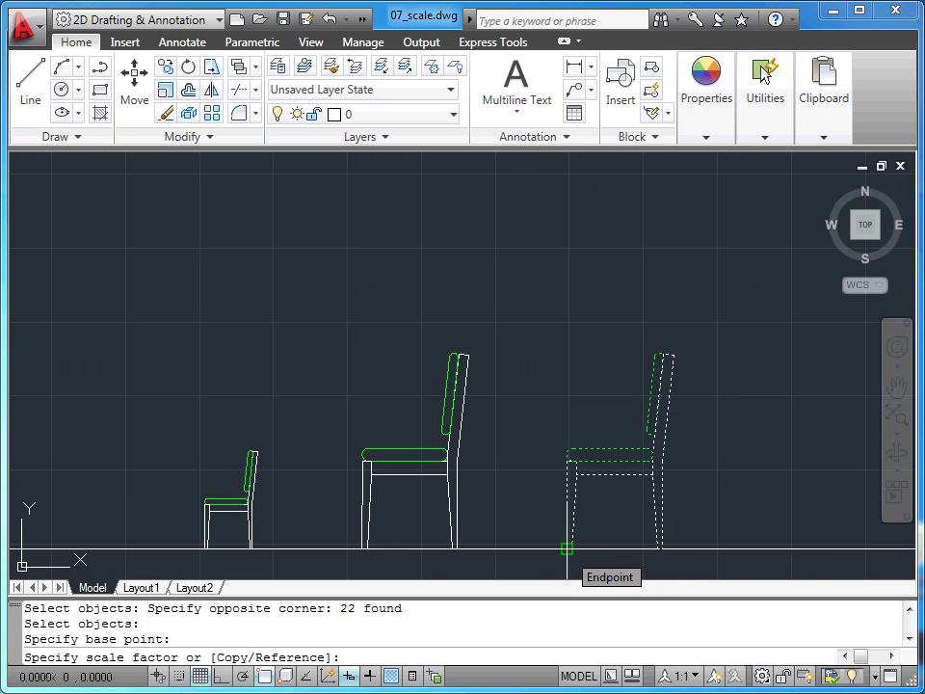
{"action": "type", "text": "2"}
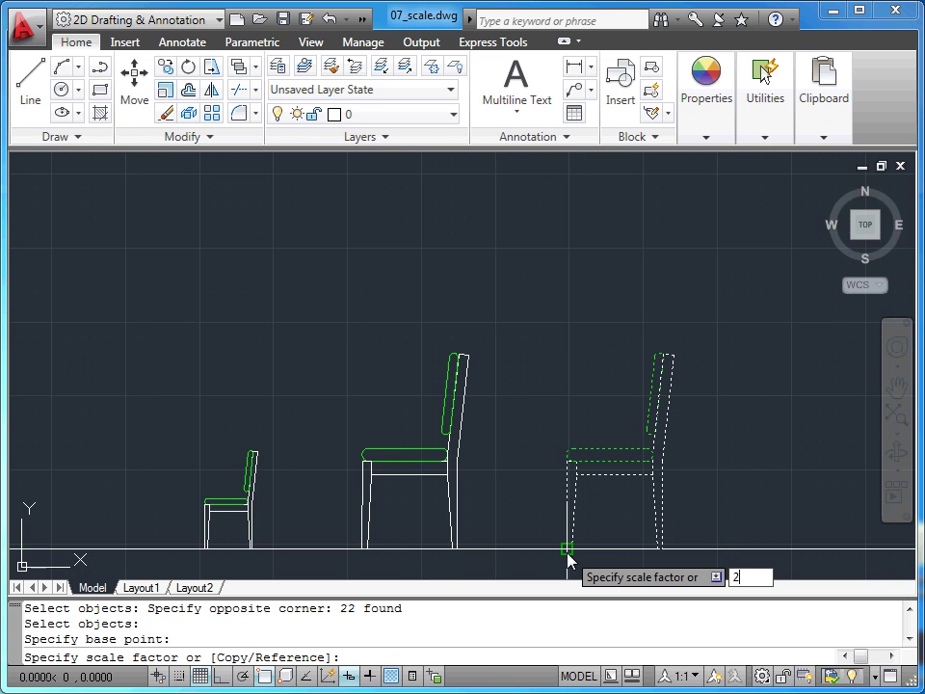
{"action": "key", "text": "Return"}
{"action": "scroll", "coordinate": [488, 405], "scroll_direction": "down", "scroll_amount": 2}
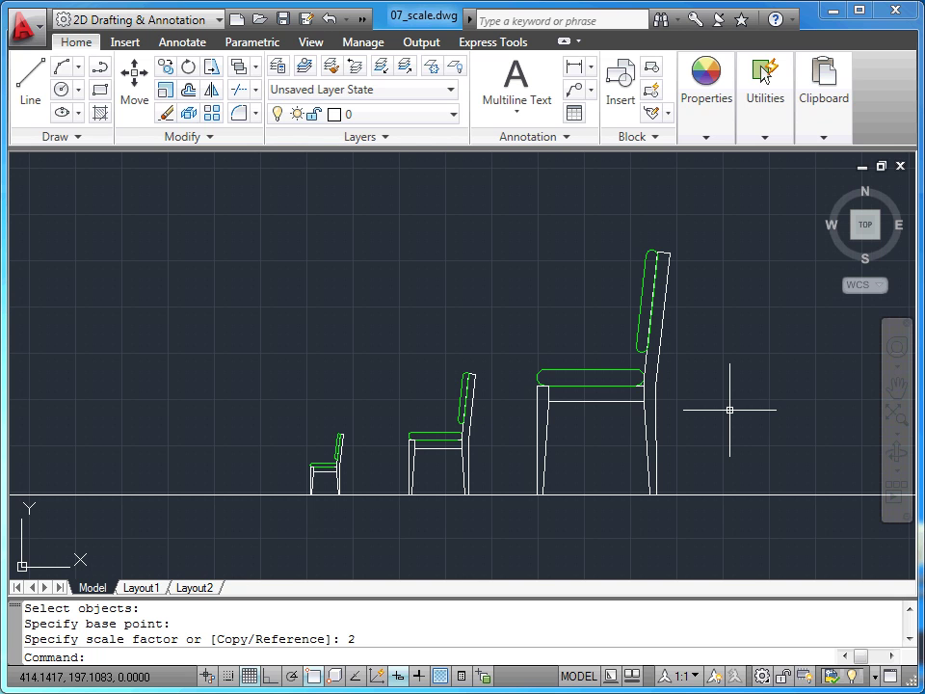
Discard changes to the chair drawing, then open 07_racquet and 07_court together
{"action": "left_click", "coordinate": [900, 167]}
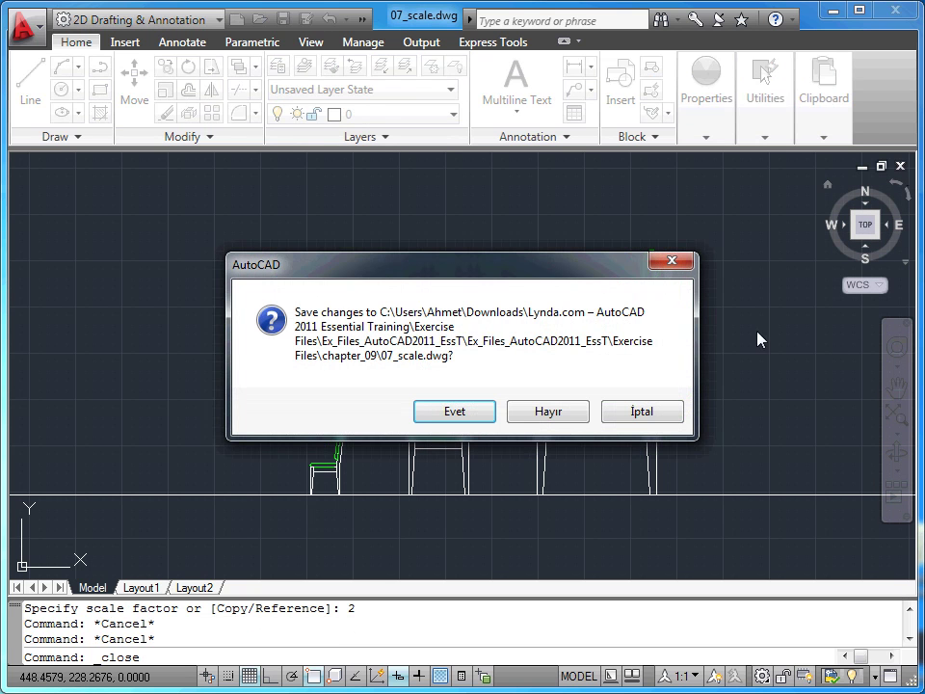
{"action": "left_click", "coordinate": [559, 420]}
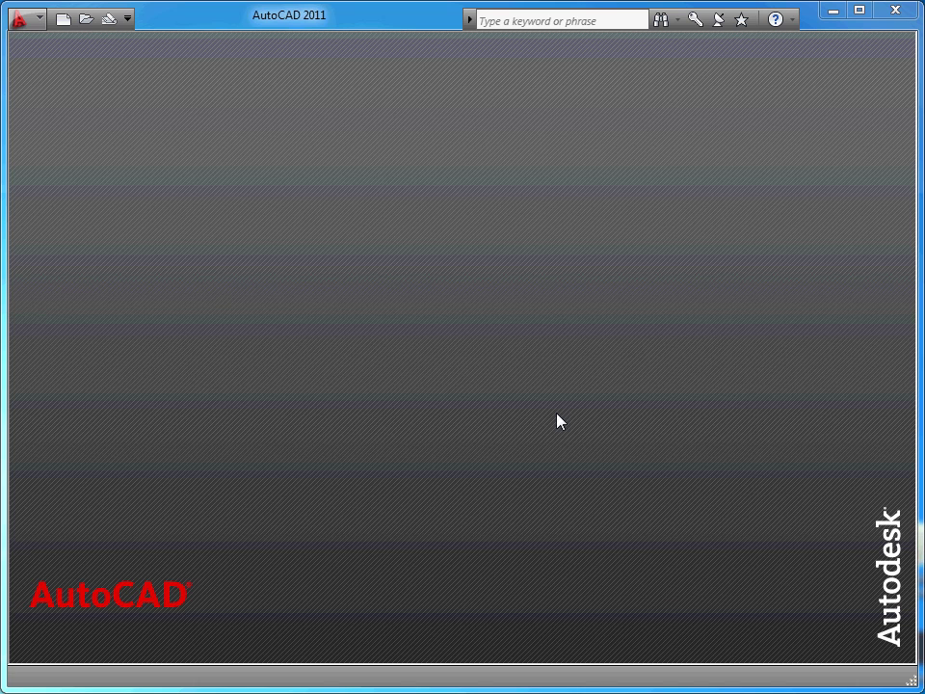
{"action": "left_click", "coordinate": [89, 20]}
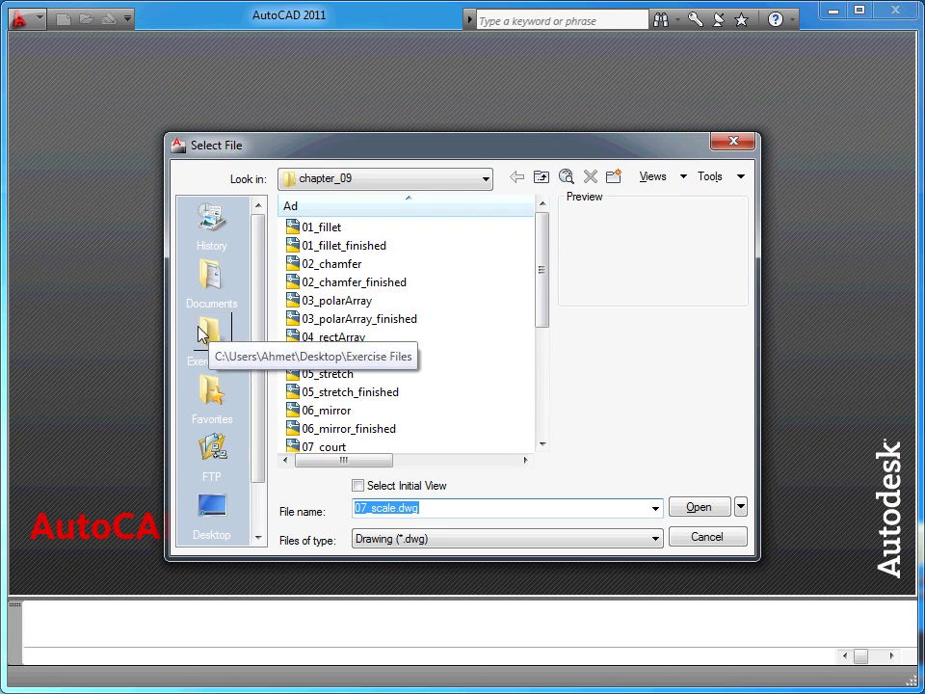
{"action": "left_click_drag", "start_coordinate": [544, 320], "coordinate": [546, 349]}
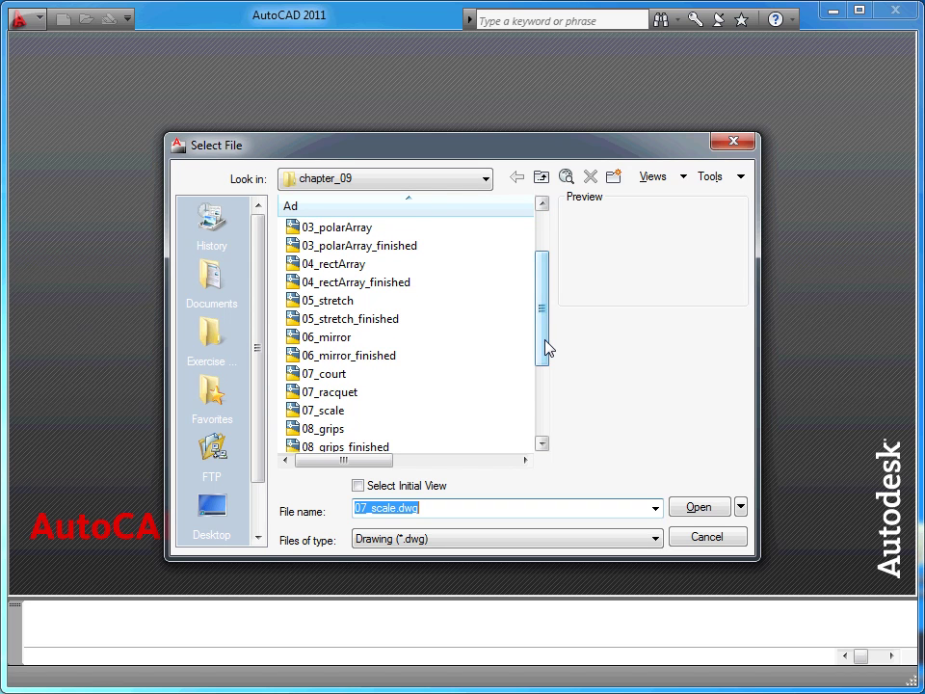
{"action": "left_click", "coordinate": [328, 392]}
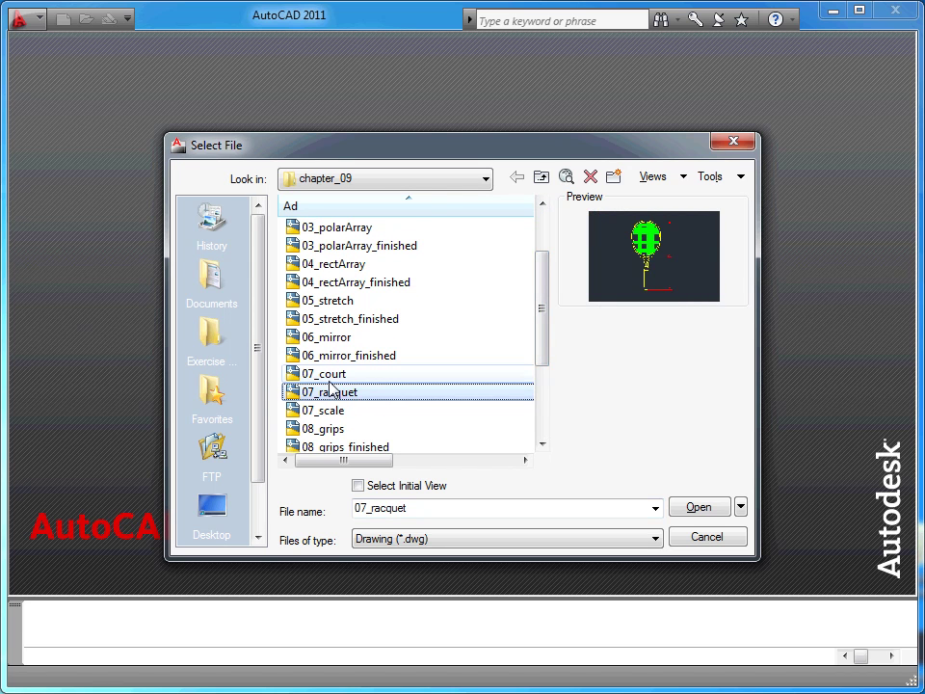
{"action": "left_click", "coordinate": [331, 381], "text": "ctrl"}
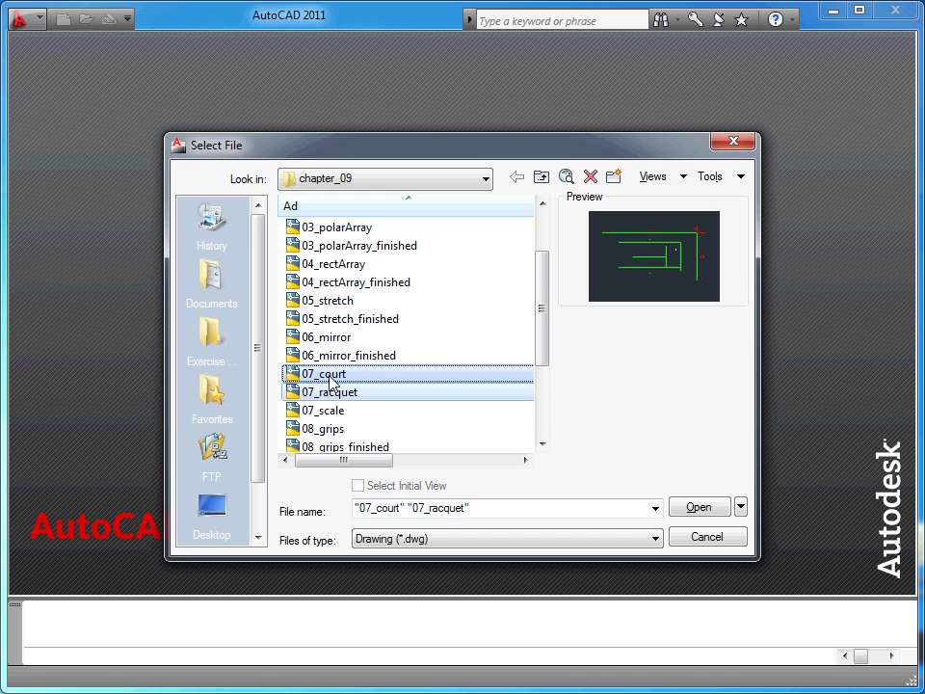
{"action": "left_click", "coordinate": [701, 508]}
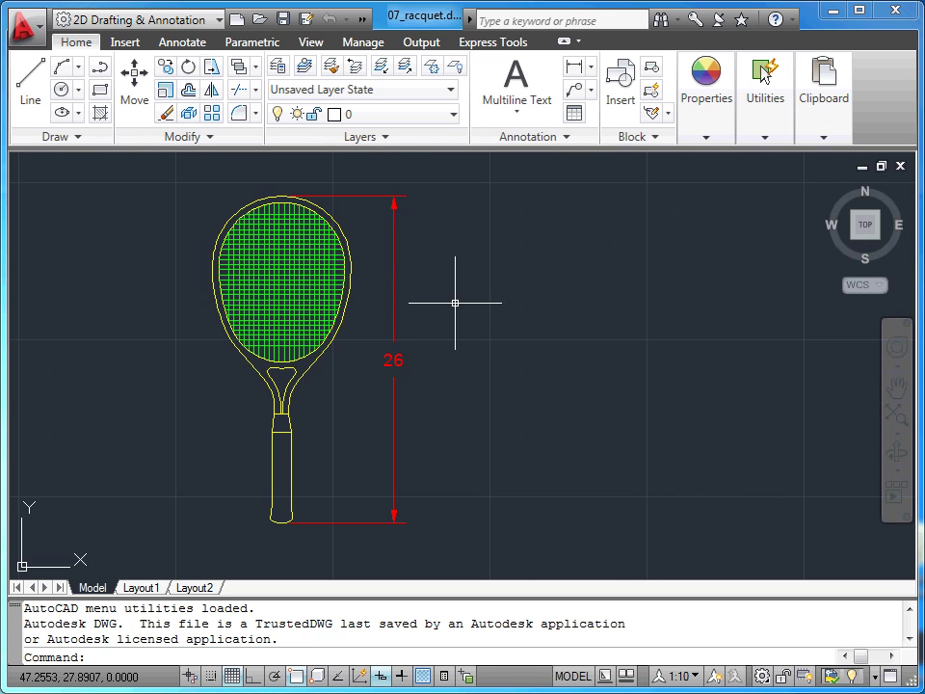
Tile 07_racquet and 07_court vertically, framing the racquet and the whole 120-by-60 court
{"action": "left_click", "coordinate": [311, 42]}
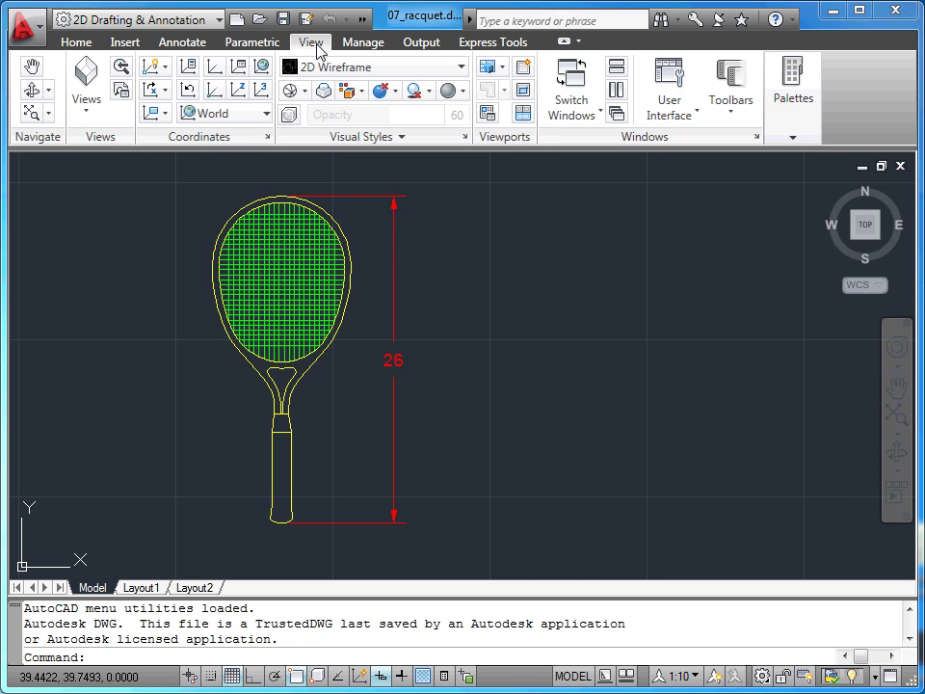
{"action": "left_click", "coordinate": [616, 90]}
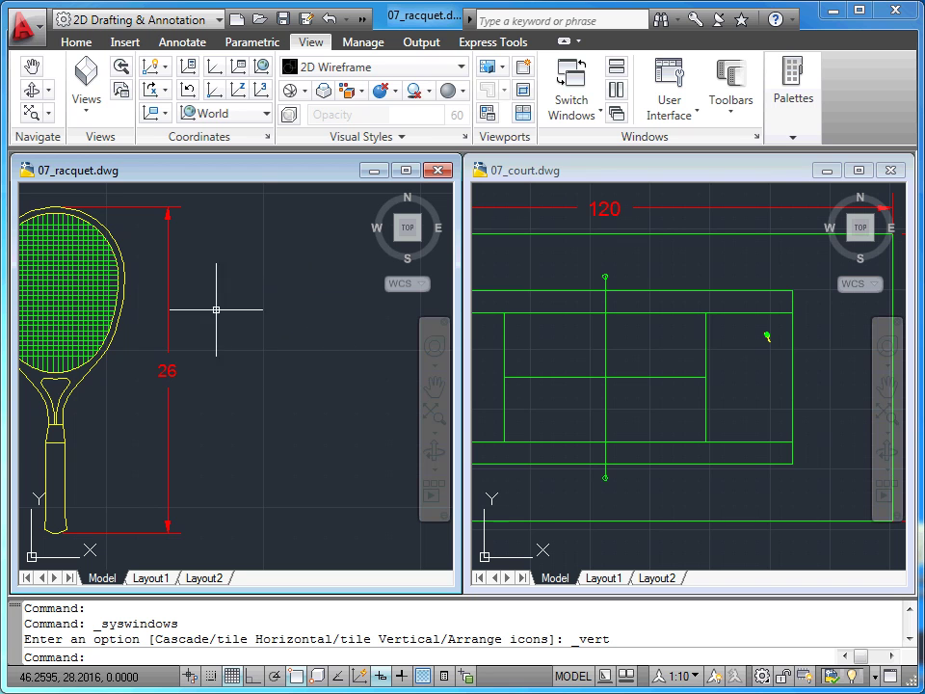
{"action": "scroll", "coordinate": [229, 323], "scroll_direction": "down", "scroll_amount": 4}
{"action": "middle_click_drag", "start_coordinate": [228, 323], "coordinate": [324, 342]}
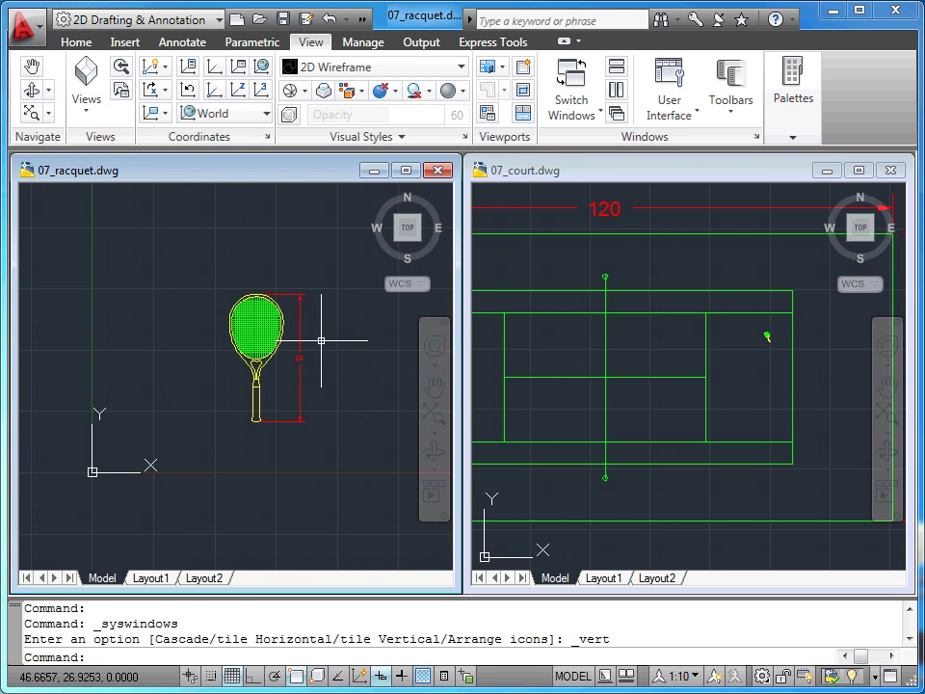
{"action": "left_click", "coordinate": [536, 262]}
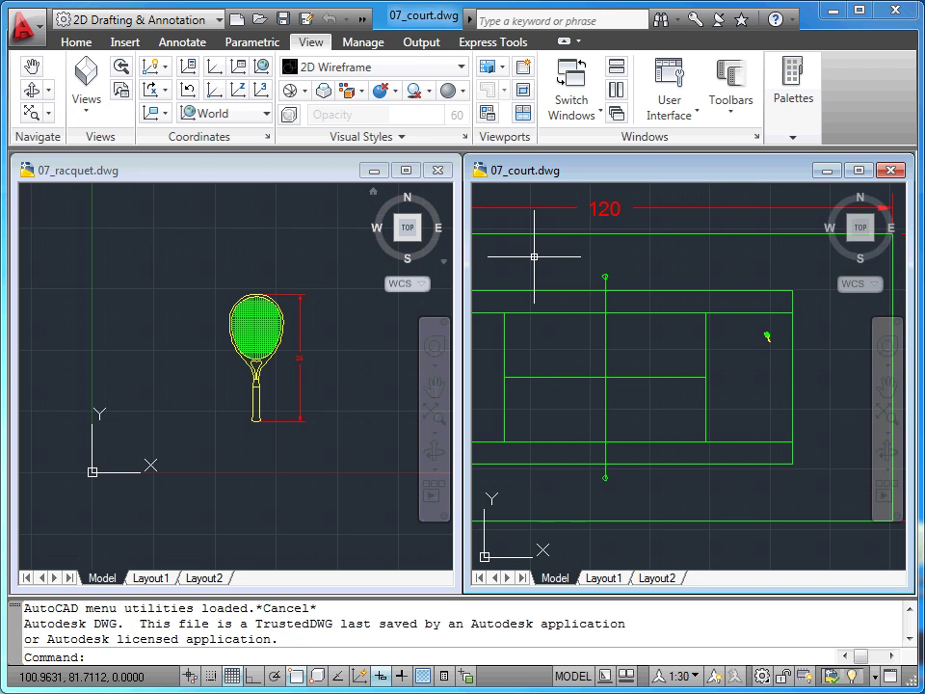
{"action": "scroll", "coordinate": [534, 256], "scroll_direction": "down", "scroll_amount": 2}
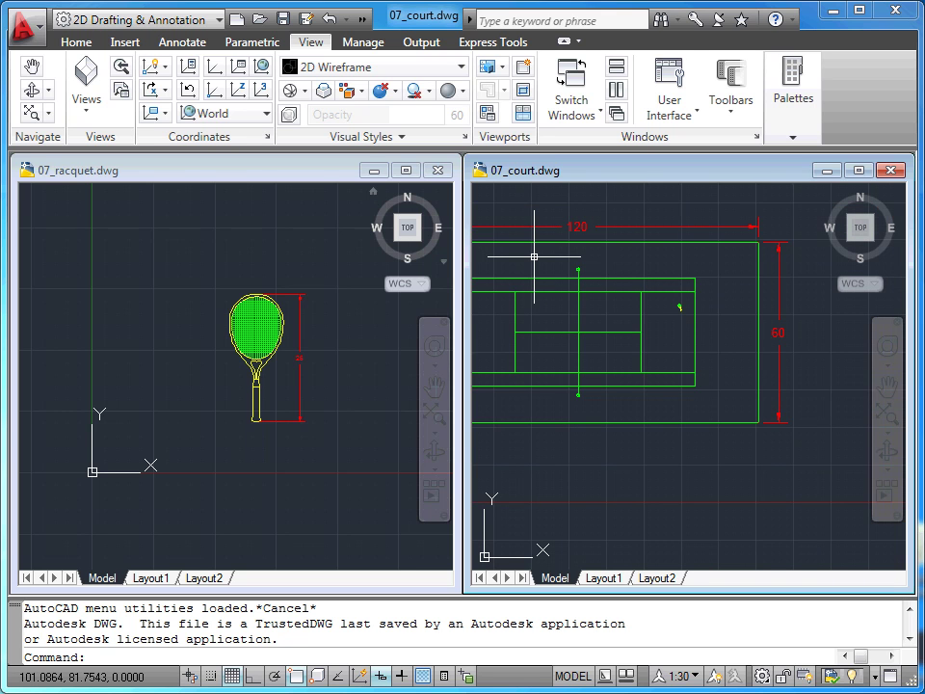
{"action": "mouse_move", "coordinate": [537, 262]}
{"action": "middle_mouse_down"}
{"action": "mouse_move", "coordinate": [628, 289]}
{"action": "mouse_move", "coordinate": [626, 277]}
{"action": "middle_mouse_up"}
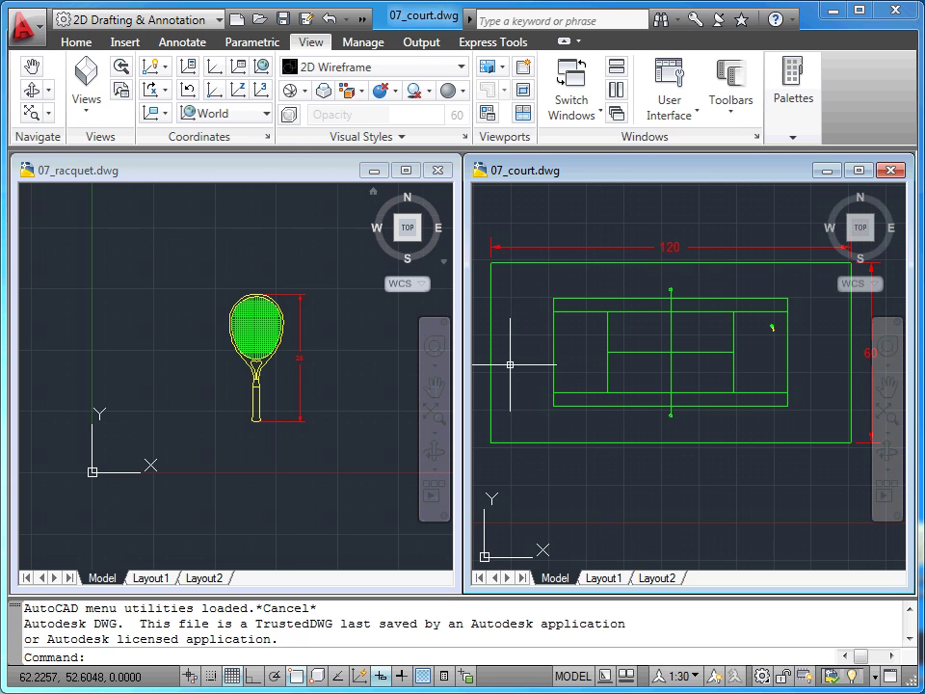
Set 07_court's insertion scale to Feet, then make 07_racquet the active drawing
{"action": "left_click", "coordinate": [43, 45]}
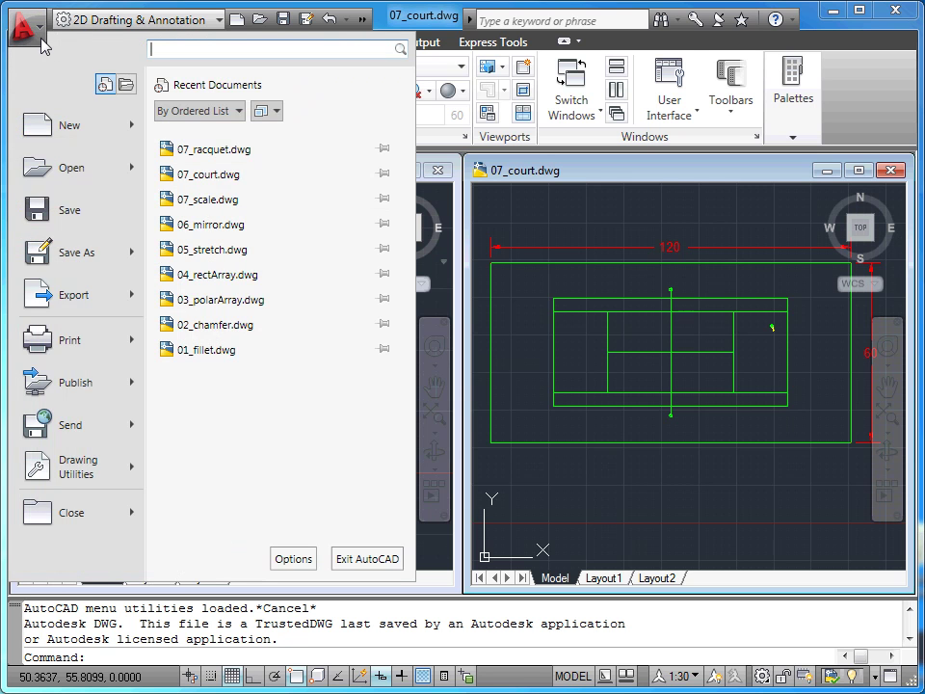
{"action": "mouse_move", "coordinate": [75, 467]}
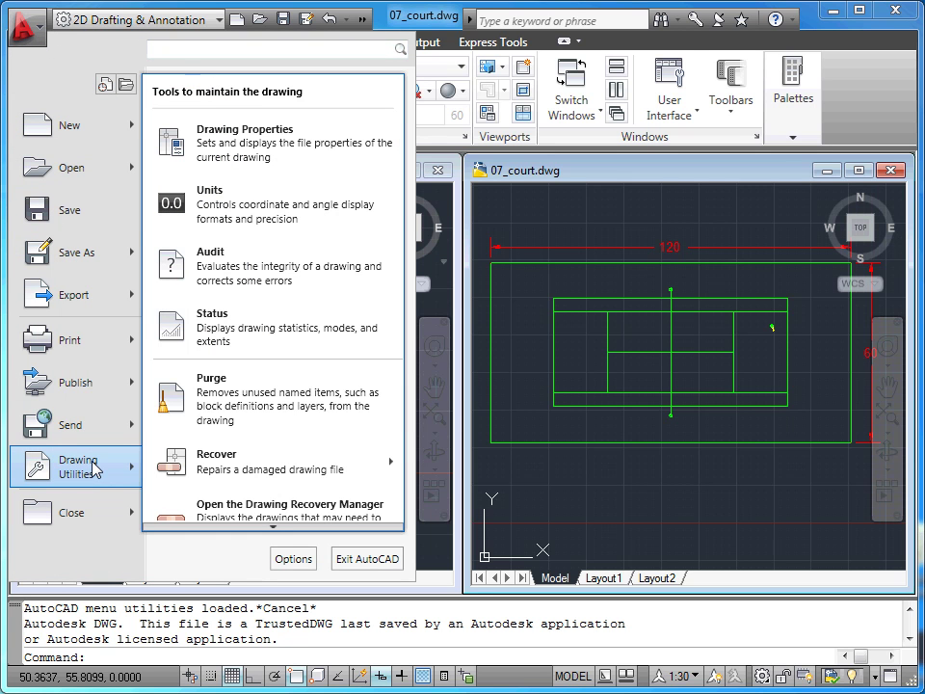
{"action": "left_click", "coordinate": [188, 222]}
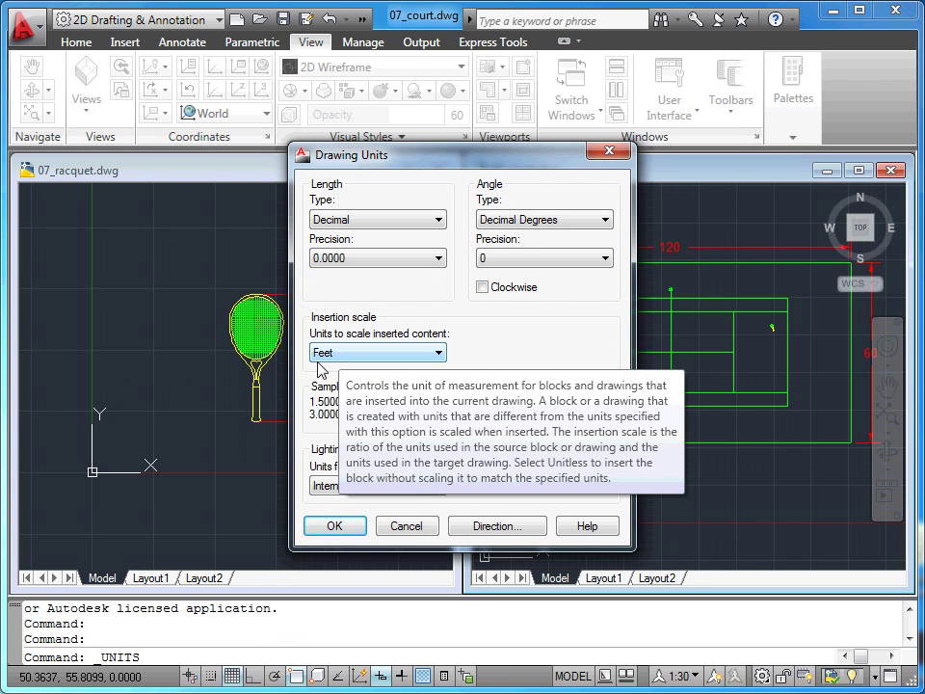
{"action": "left_click", "coordinate": [345, 530]}
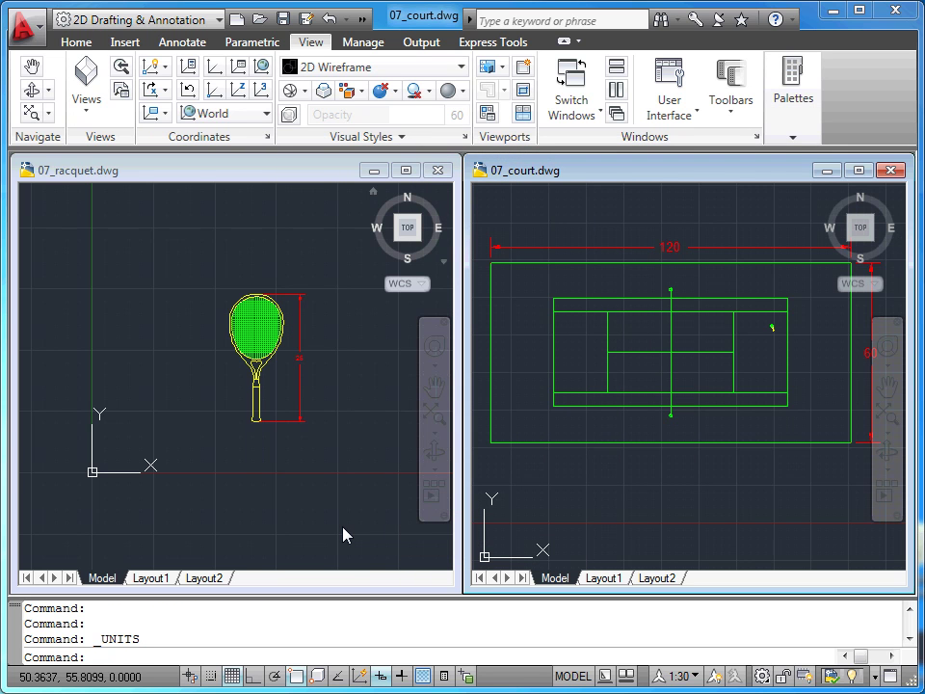
{"action": "left_click", "coordinate": [341, 378]}
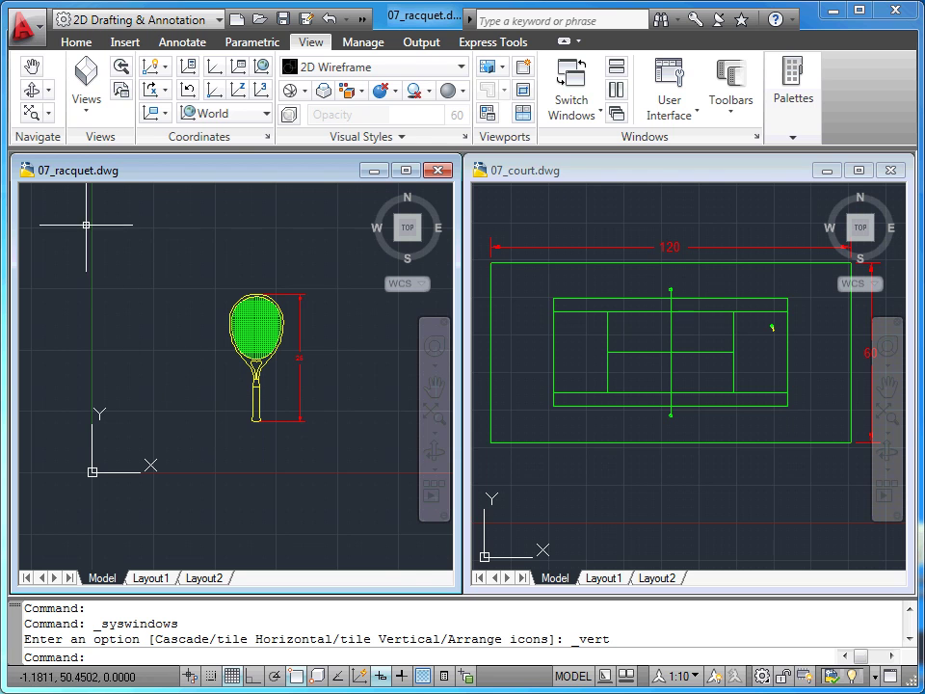
Set 07_racquet's drawing-units insertion scale to Inches
{"action": "left_click", "coordinate": [27, 27]}
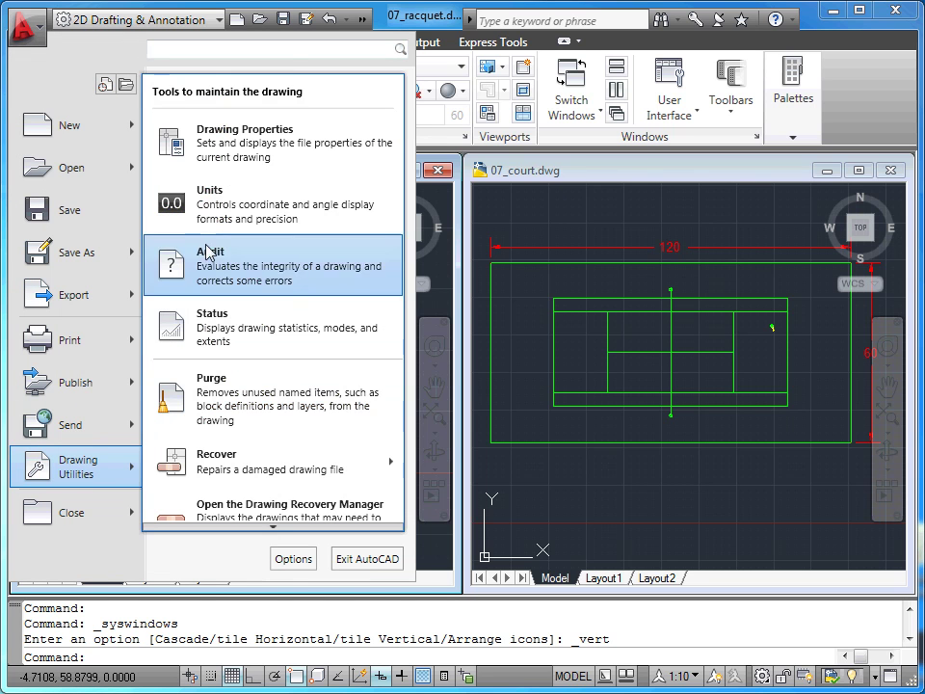
{"action": "mouse_move", "coordinate": [73, 467]}
{"action": "left_click", "coordinate": [212, 218]}
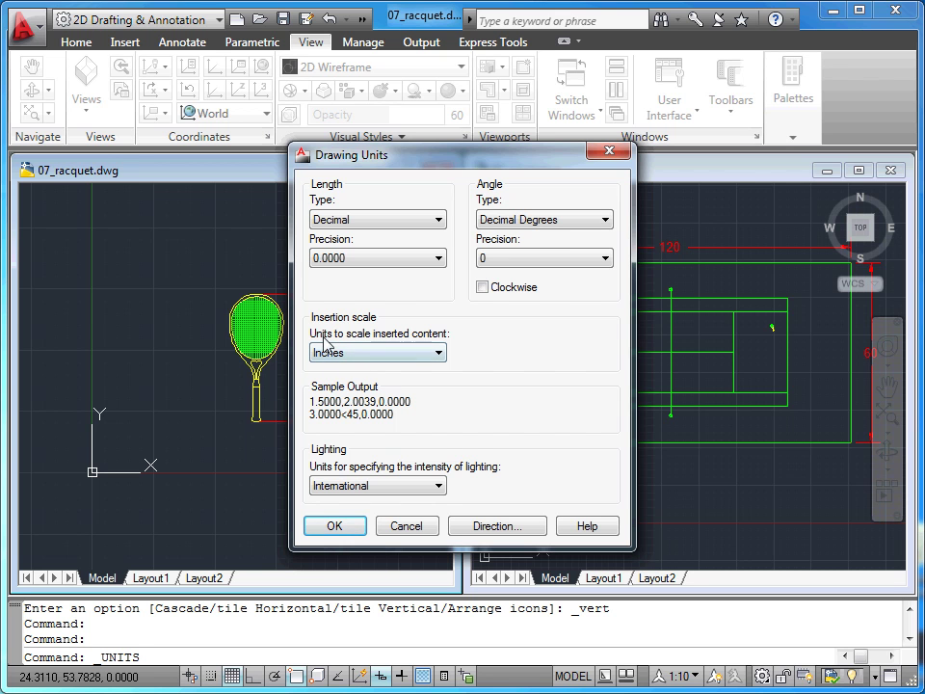
{"action": "left_click", "coordinate": [343, 527]}
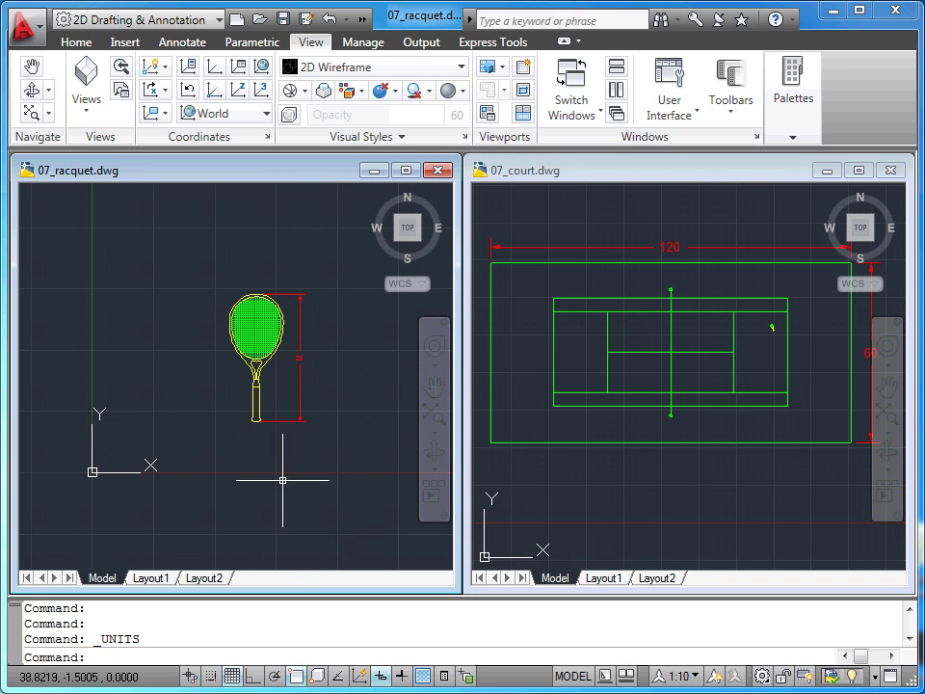
Drag the window-selected racquet from 07_racquet into 07_court beside the court lines
{"action": "left_click", "coordinate": [213, 273]}
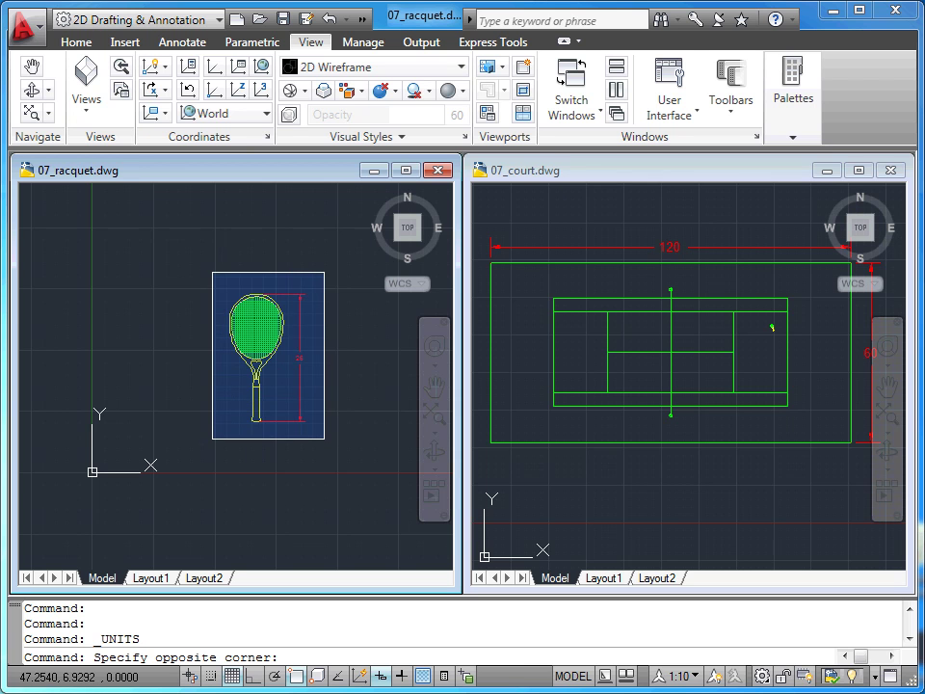
{"action": "left_click", "coordinate": [321, 398]}
{"action": "mouse_move", "coordinate": [272, 333]}
{"action": "left_mouse_down"}
{"action": "mouse_move", "coordinate": [466, 324]}
{"action": "mouse_move", "coordinate": [520, 338]}
{"action": "mouse_move", "coordinate": [519, 329]}
{"action": "left_mouse_up"}
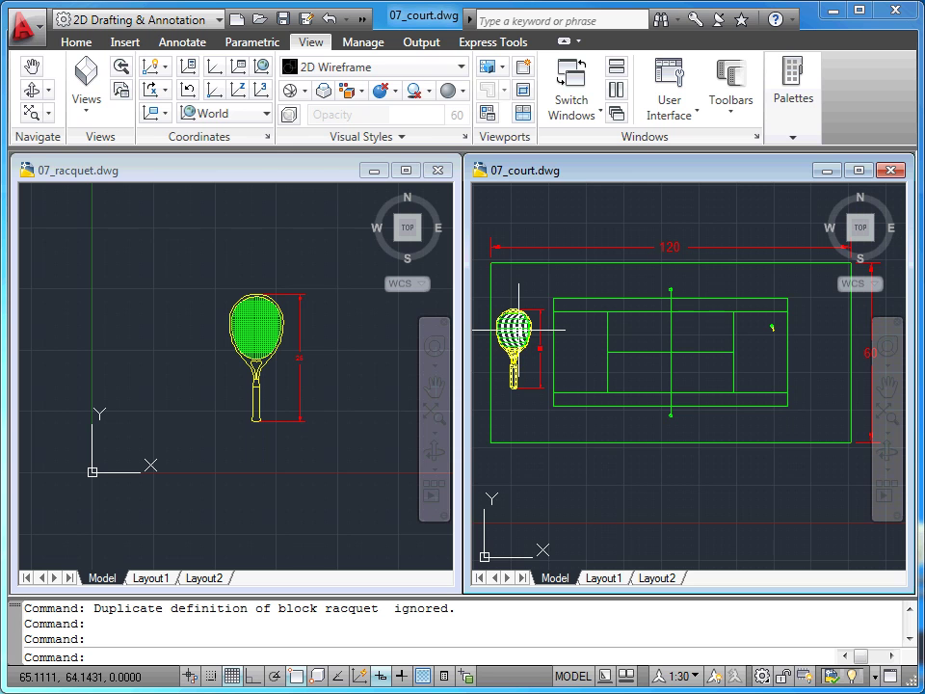
{"action": "key", "text": "Escape"}
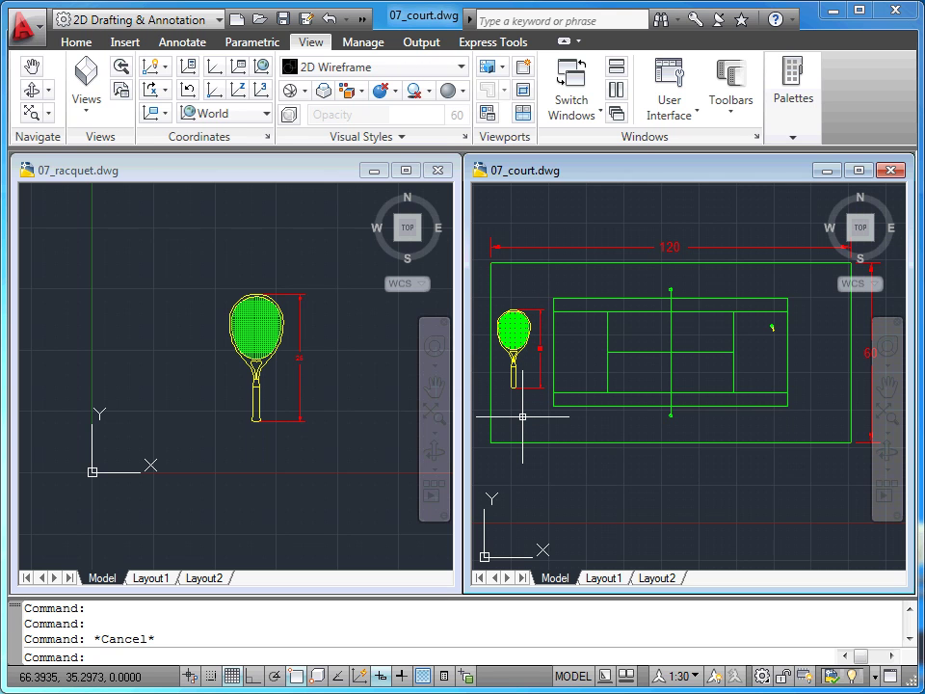
{"action": "left_click", "coordinate": [74, 46]}
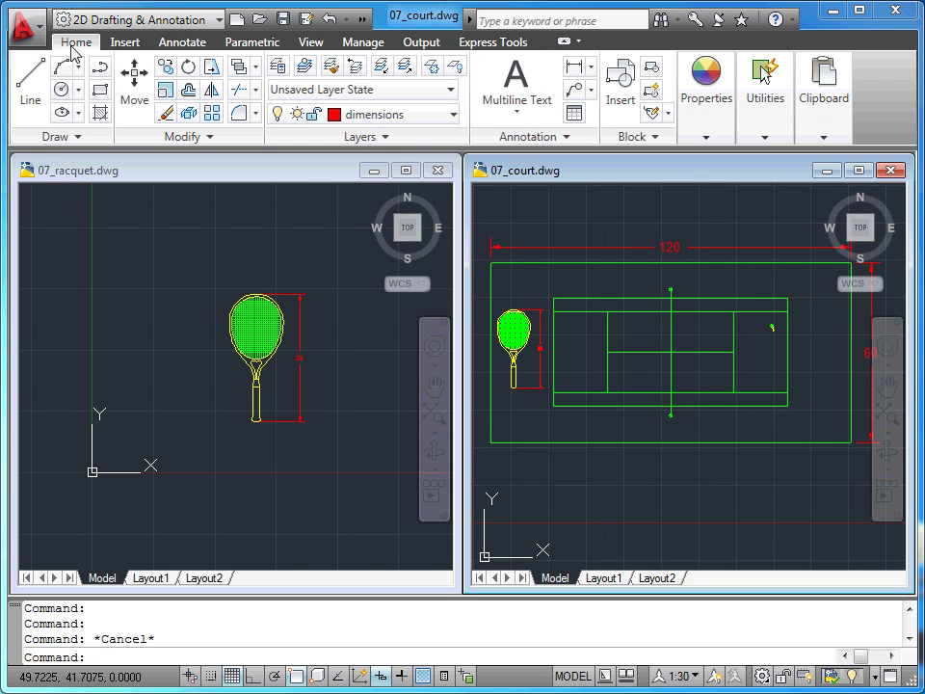
Scale the copied racquet by 1/12 about its handle endpoint
{"action": "left_click", "coordinate": [188, 90]}
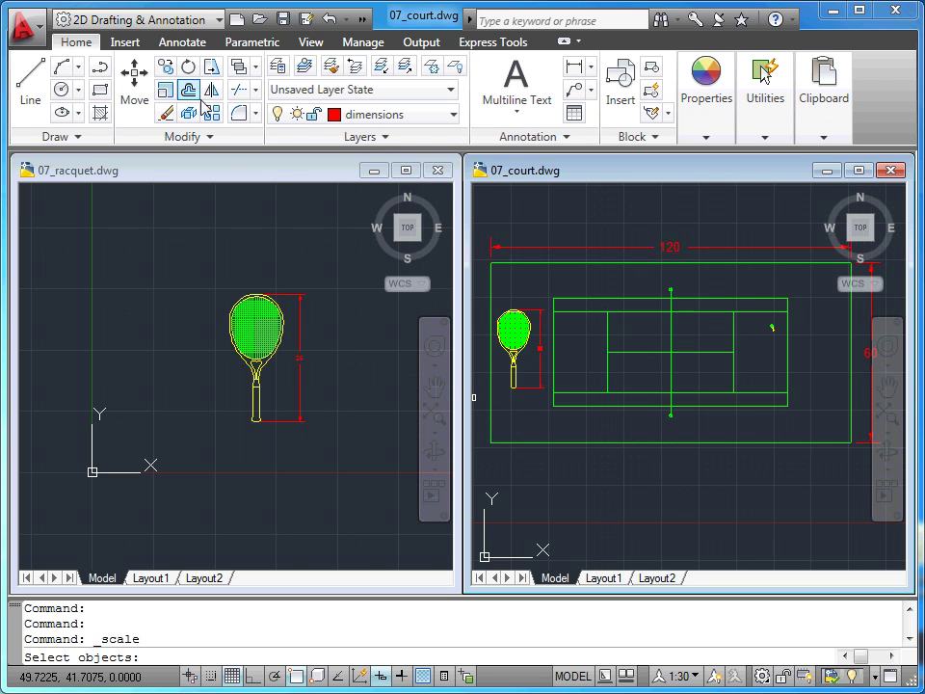
{"action": "left_click", "coordinate": [513, 329]}
{"action": "key", "text": "Return"}
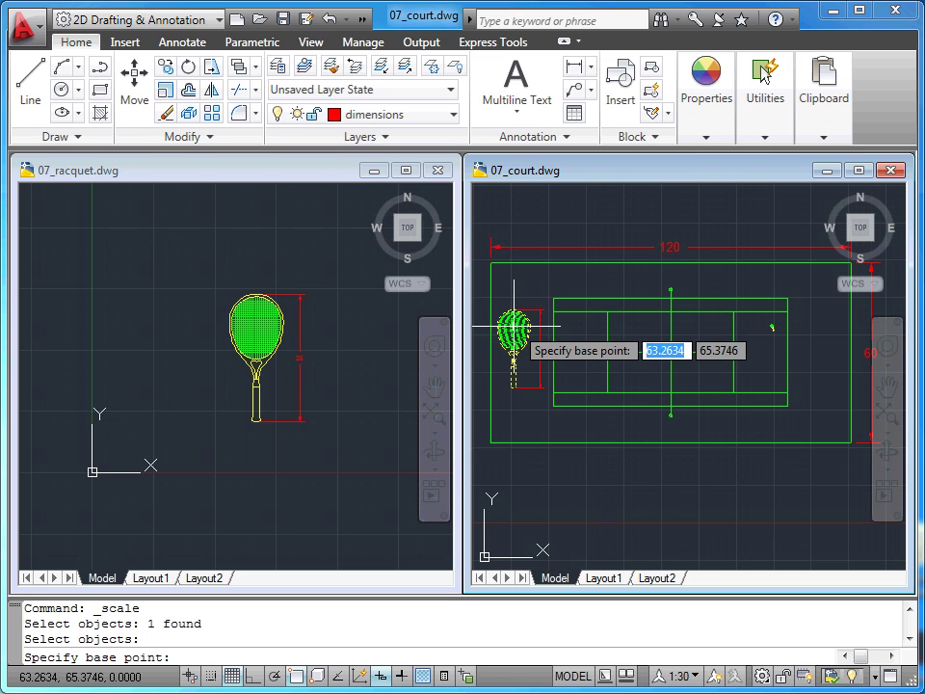
{"action": "left_click", "coordinate": [511, 387]}
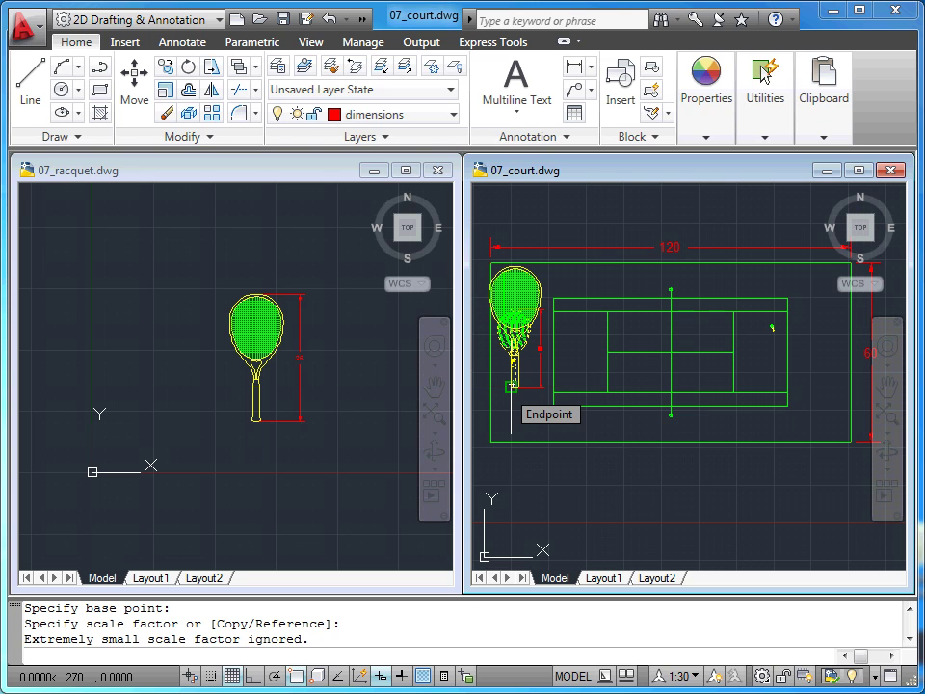
{"action": "type", "text": "1/12"}
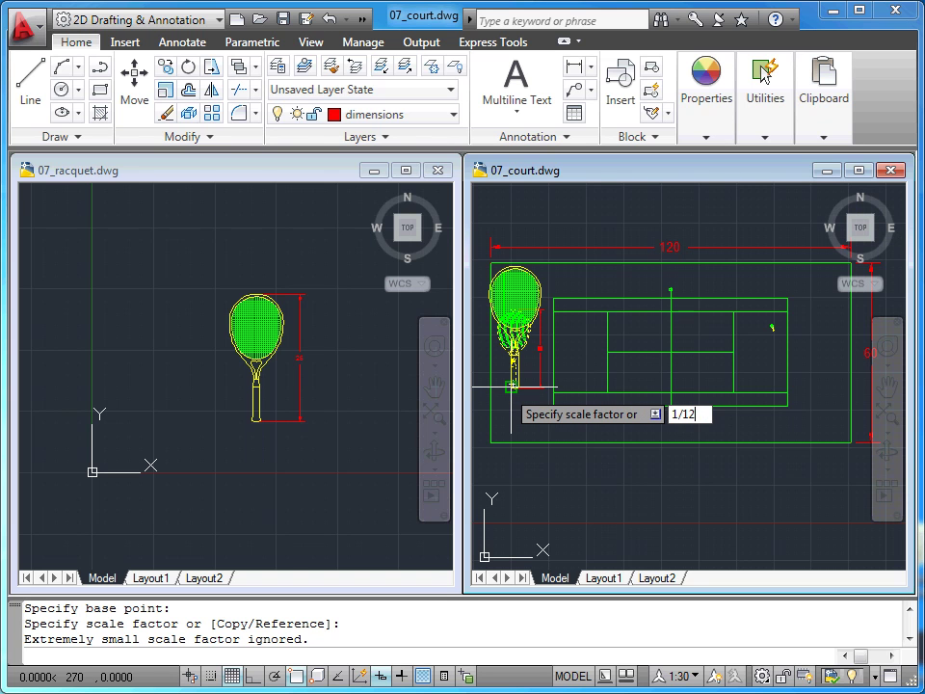
{"action": "key", "text": "Return"}
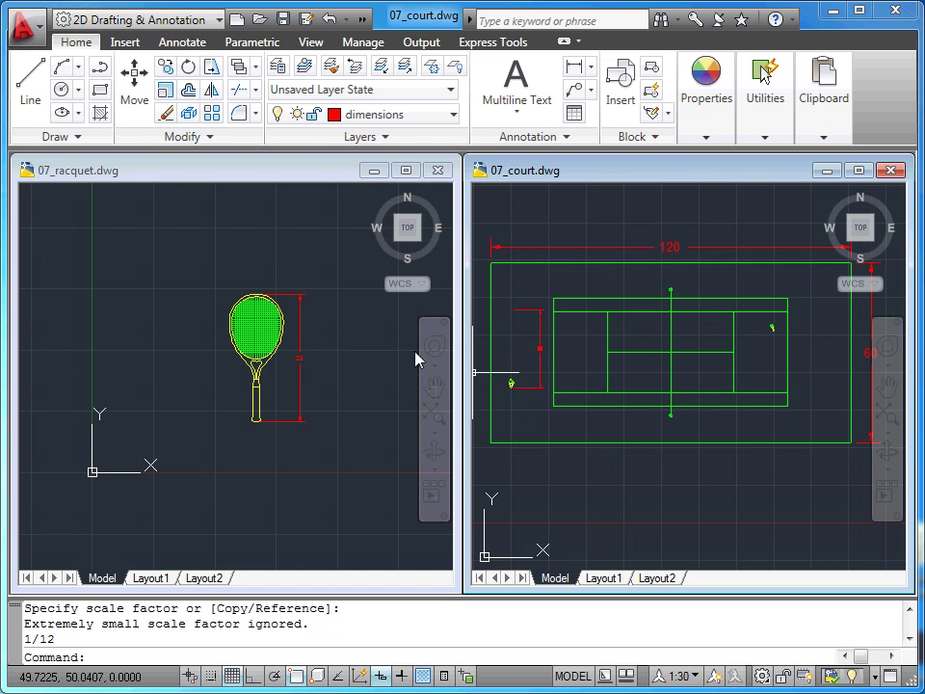
Move the 1/12-scale racquet into the court's right half beside the existing racquet
{"action": "left_click", "coordinate": [134, 77]}
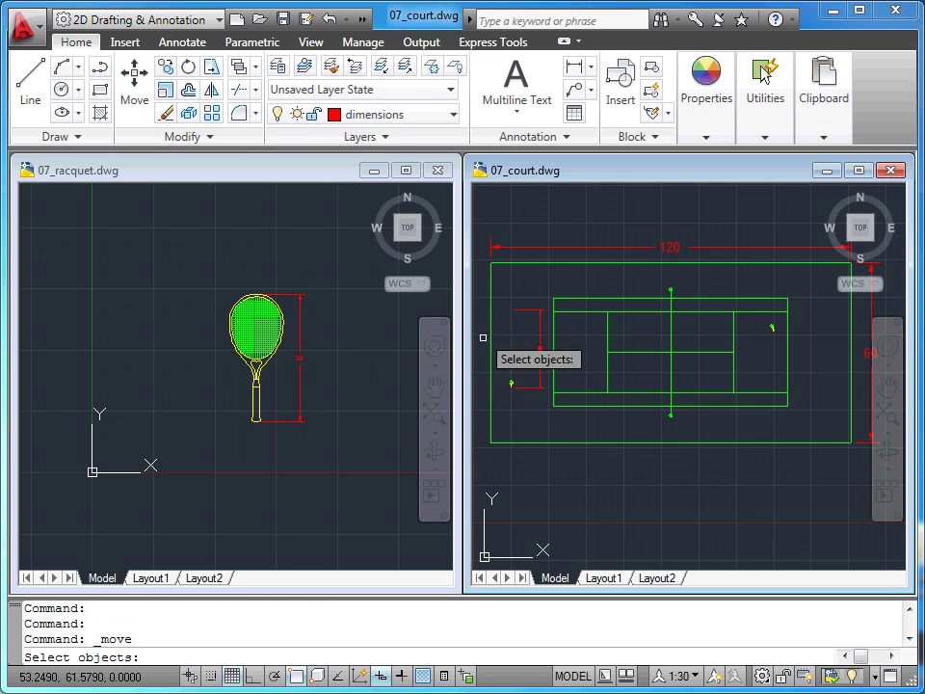
{"action": "left_click", "coordinate": [510, 382]}
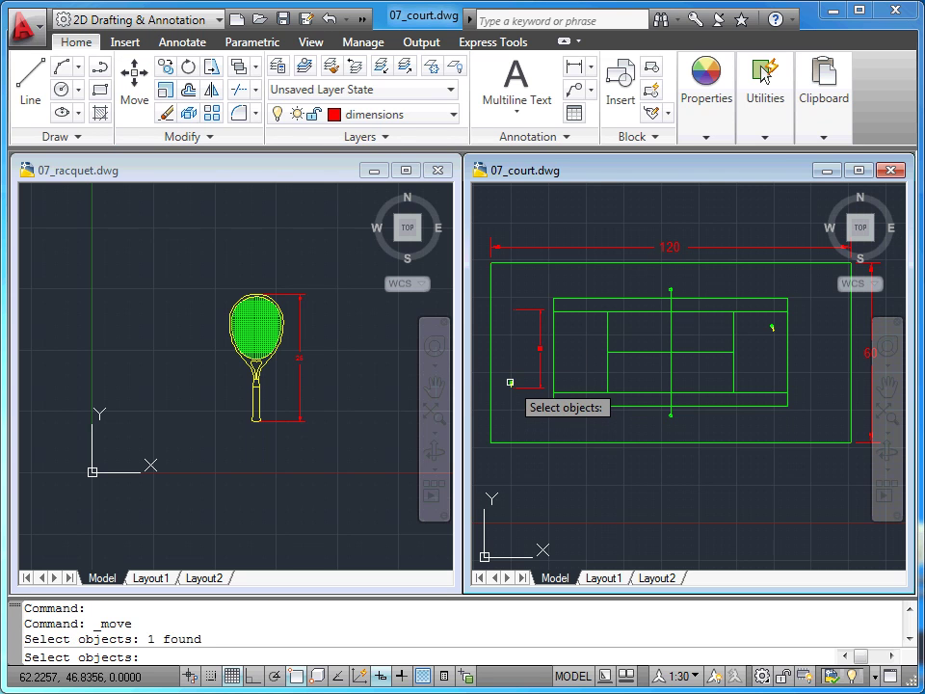
{"action": "key", "text": "Return"}
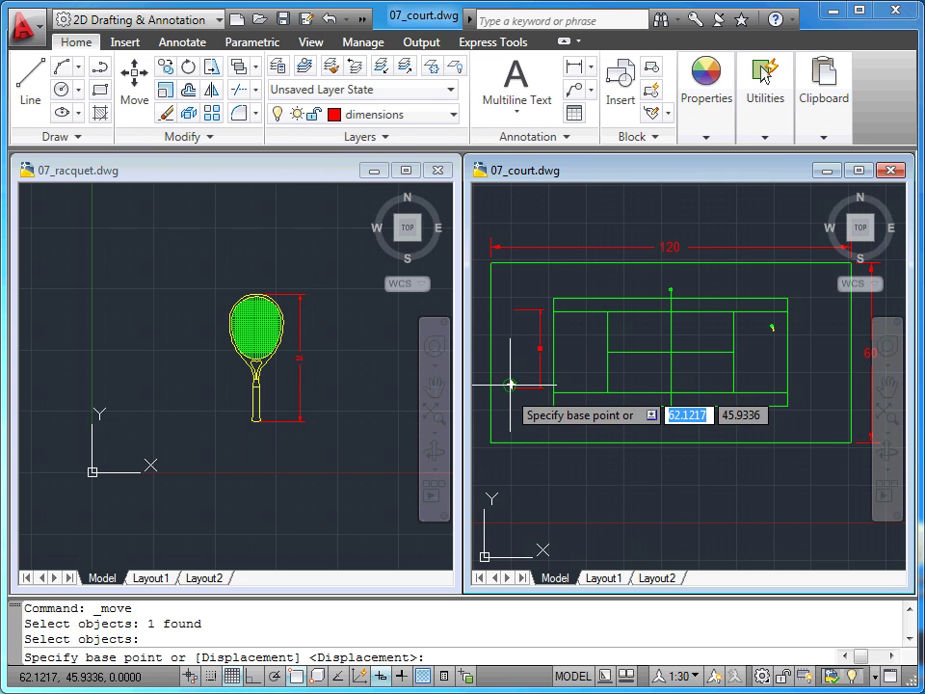
{"action": "left_click", "coordinate": [510, 384]}
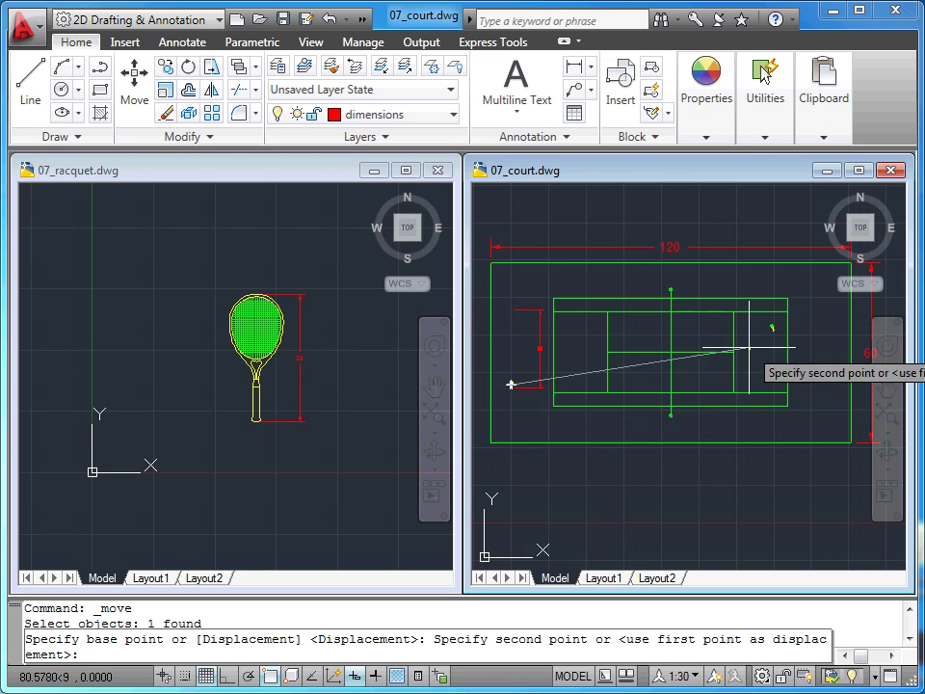
{"action": "scroll", "coordinate": [751, 356], "scroll_direction": "up", "scroll_amount": 3}
{"action": "middle_click_drag", "start_coordinate": [764, 344], "coordinate": [635, 383]}
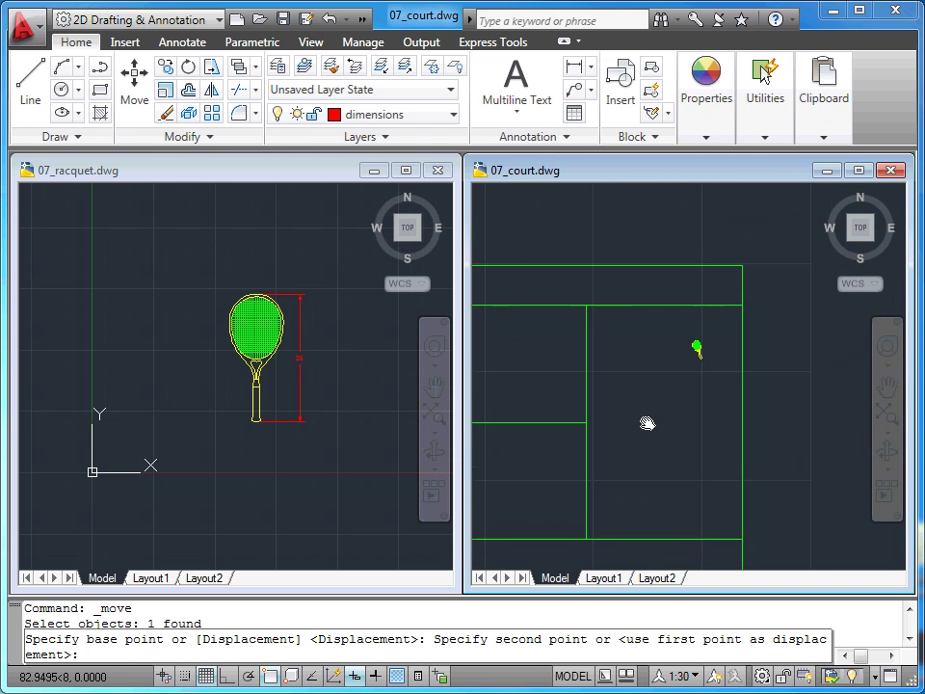
{"action": "scroll", "coordinate": [635, 383], "scroll_direction": "up", "scroll_amount": 1}
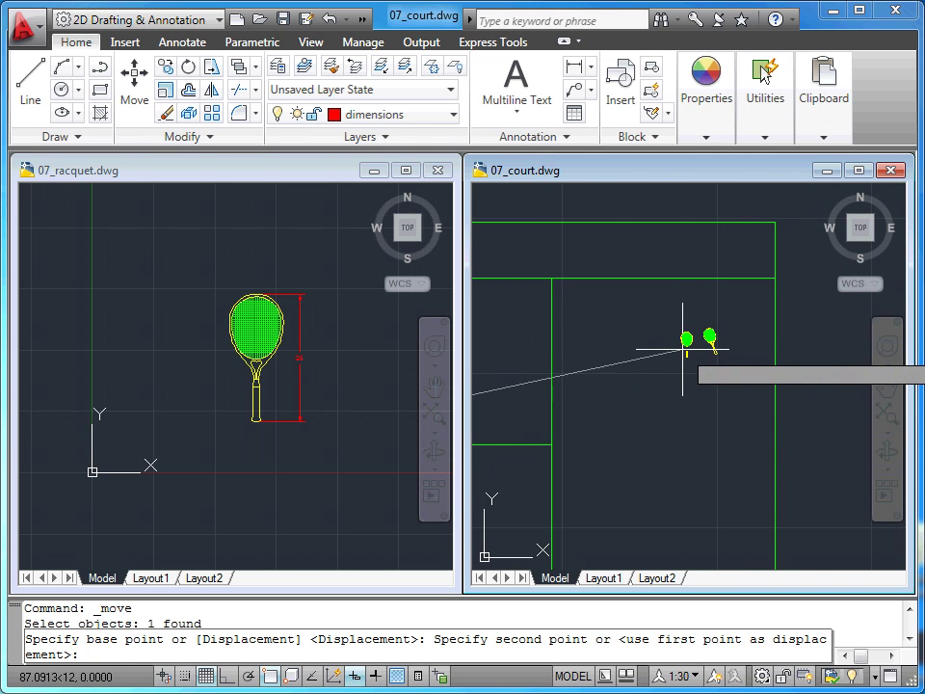
{"action": "left_click", "coordinate": [684, 349]}
{"action": "scroll", "coordinate": [693, 376], "scroll_direction": "up", "scroll_amount": 1}
{"action": "scroll", "coordinate": [731, 369], "scroll_direction": "up", "scroll_amount": 2}
{"action": "middle_click_drag", "start_coordinate": [730, 369], "coordinate": [686, 423]}
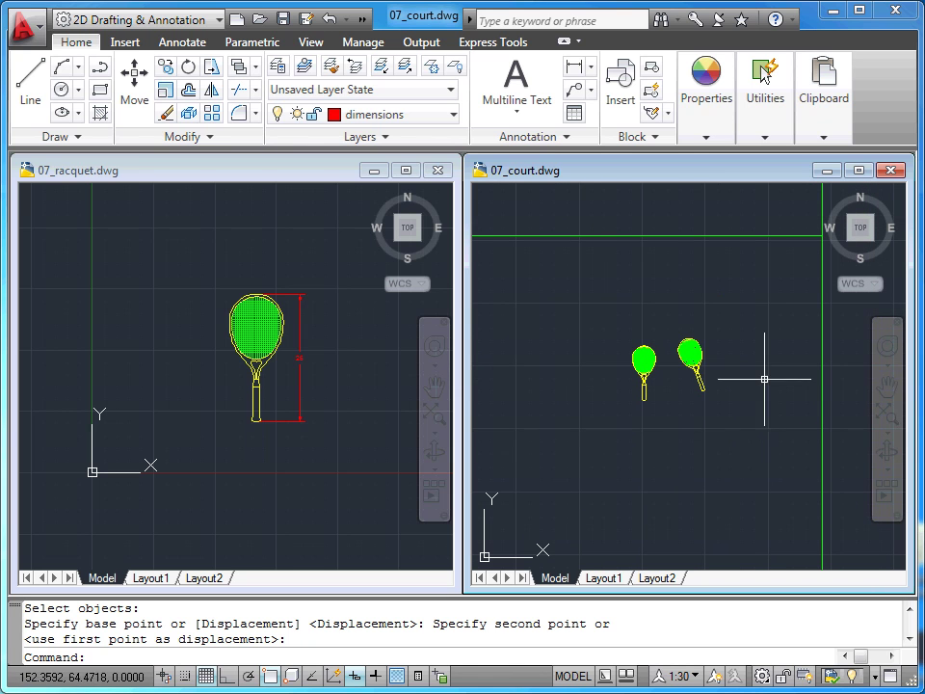